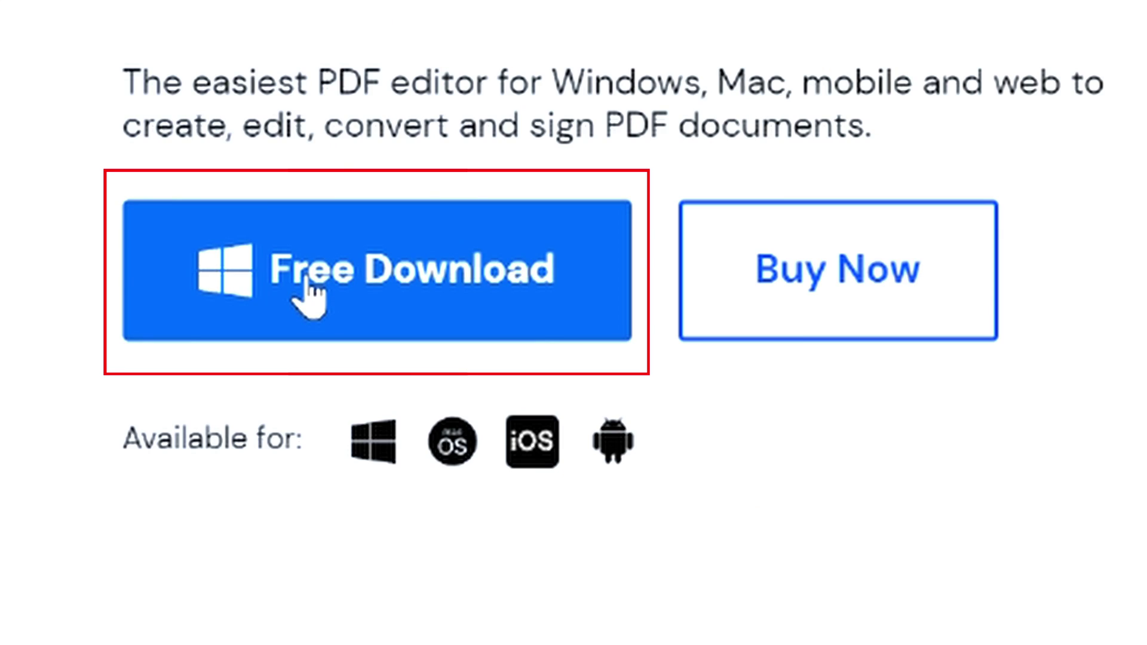
# Download the free PDFelement for Windows installer from the Wondershare homepage.
pyautogui.click(236, 303)
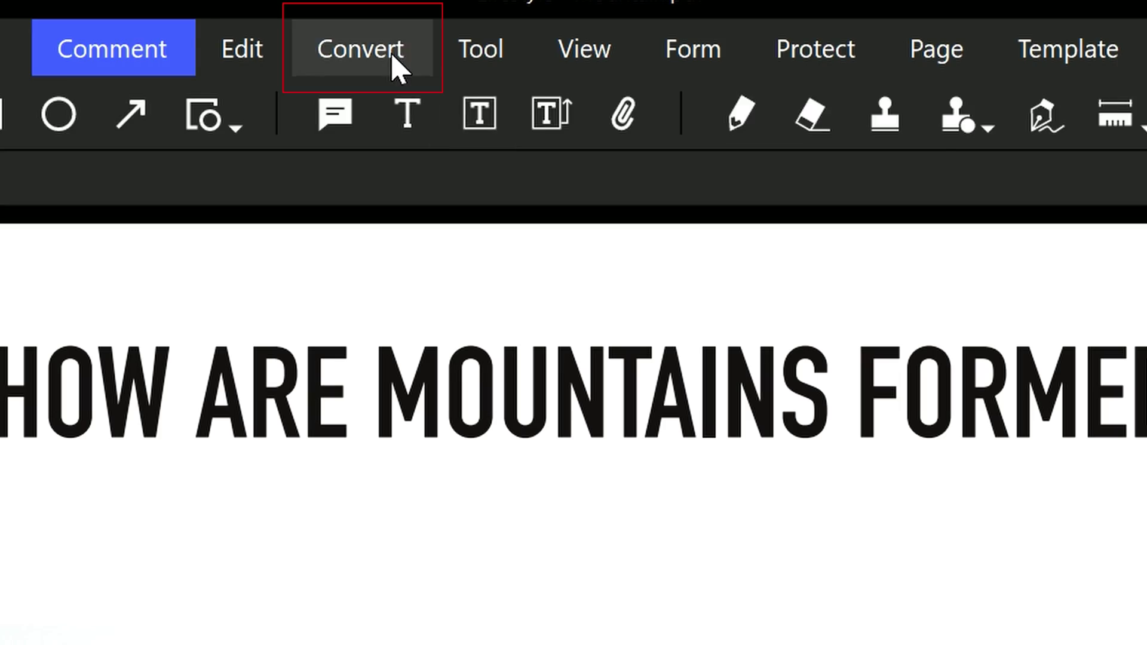
# Batch-convert Logistics.pdf, Productivity.pdf and the other listed PDFs to PowerPoint(*.pptx).
pyautogui.click(521, 11)
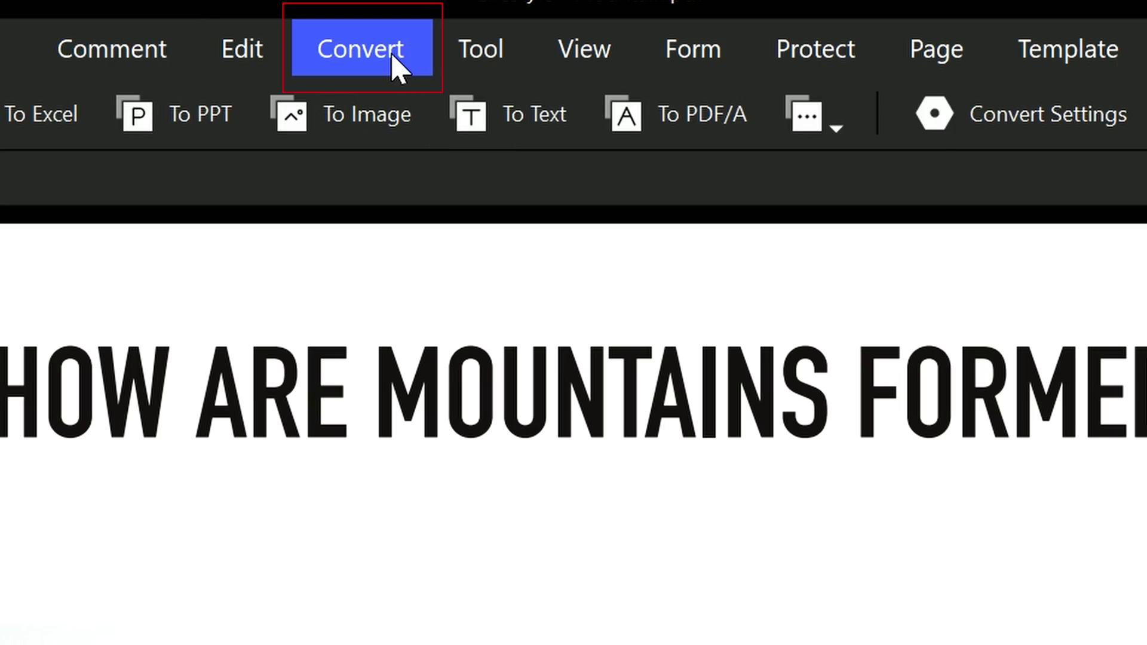
pyautogui.click(199, 128)
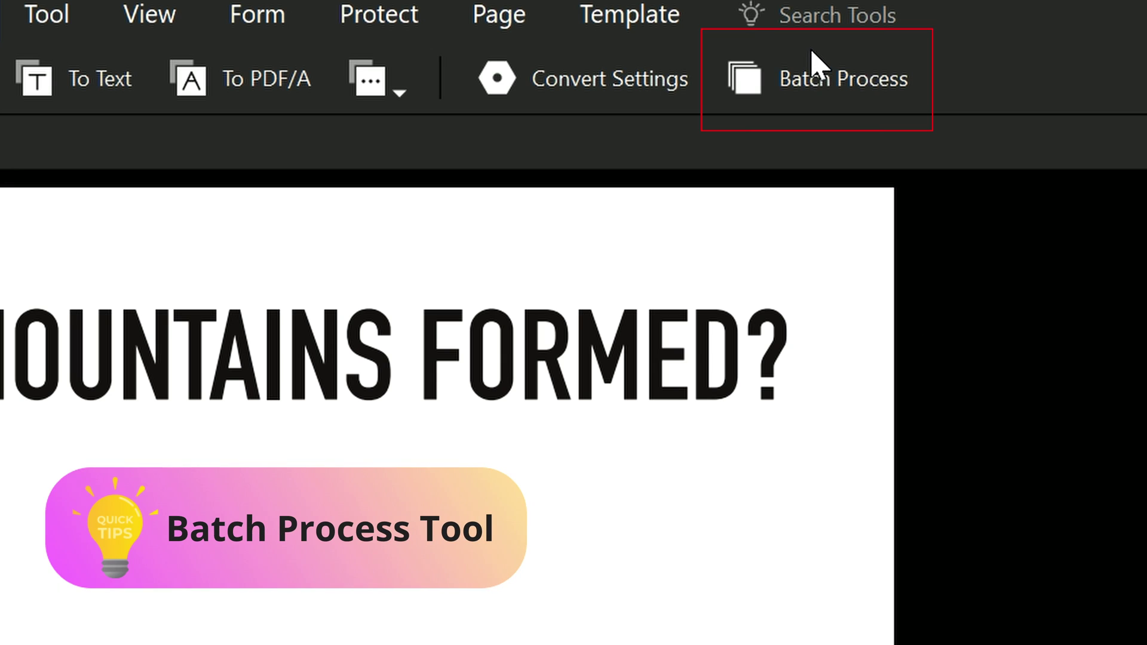
pyautogui.click(814, 64)
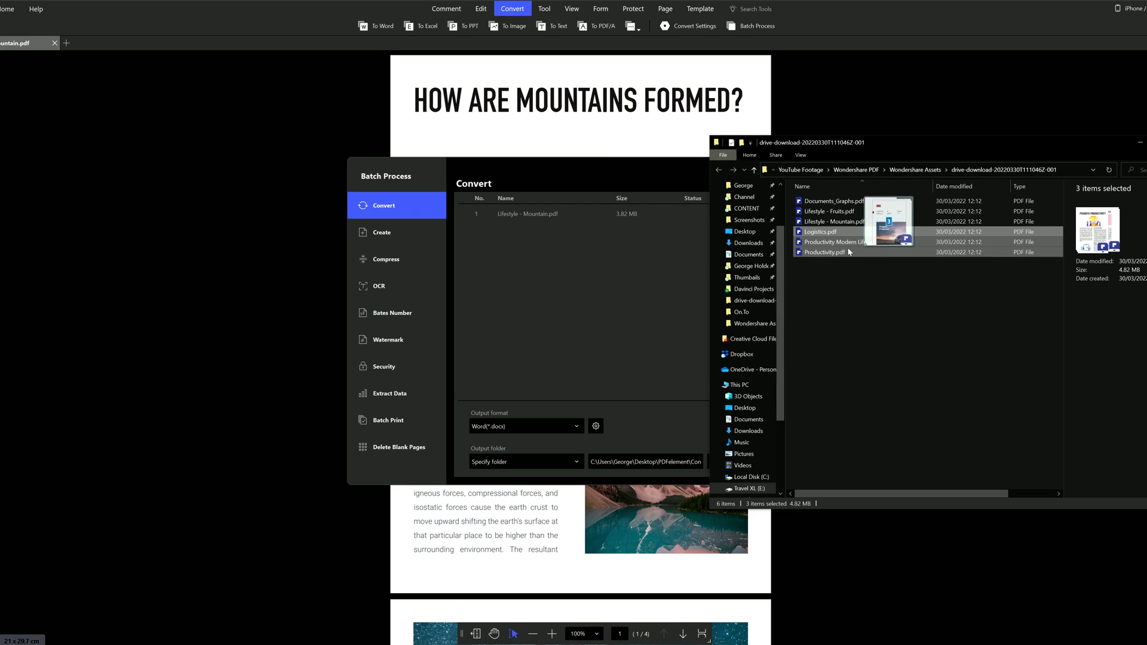
pyautogui.moveTo(849, 251); pyautogui.dragTo(605, 299)
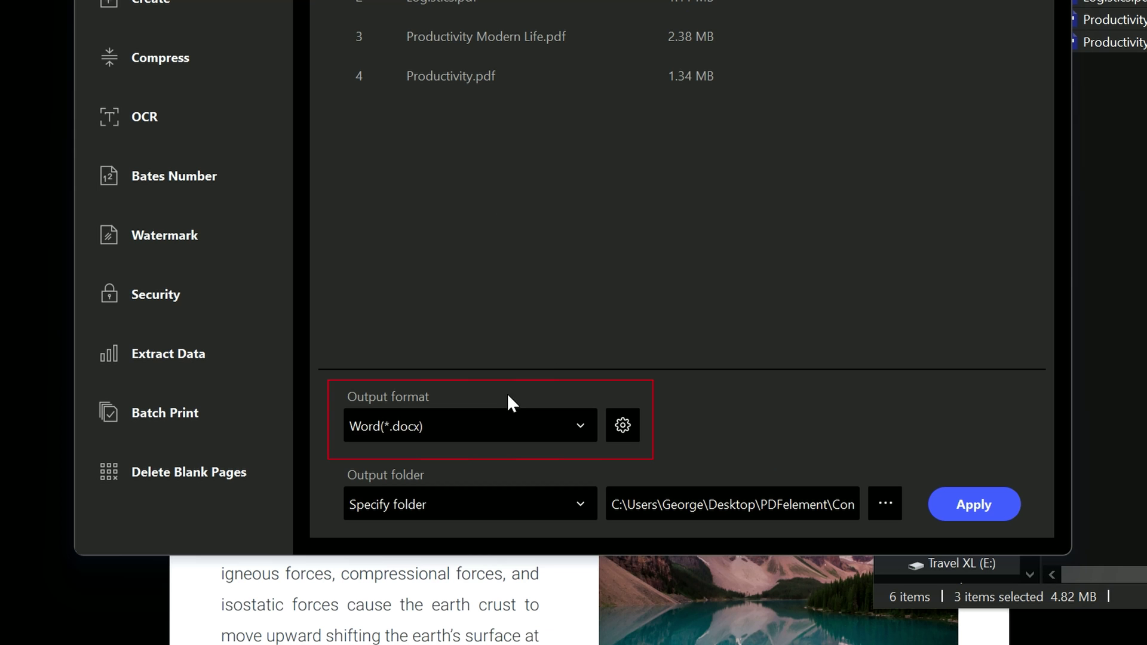
pyautogui.click(535, 426)
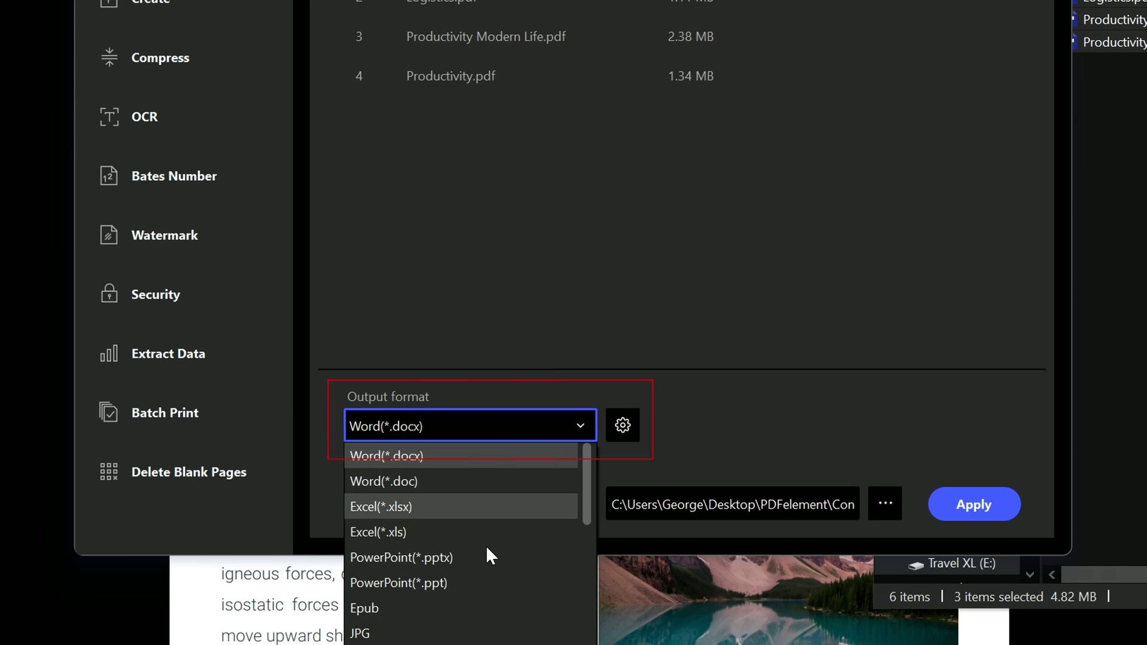
pyautogui.click(486, 551)
pyautogui.click(1001, 503)
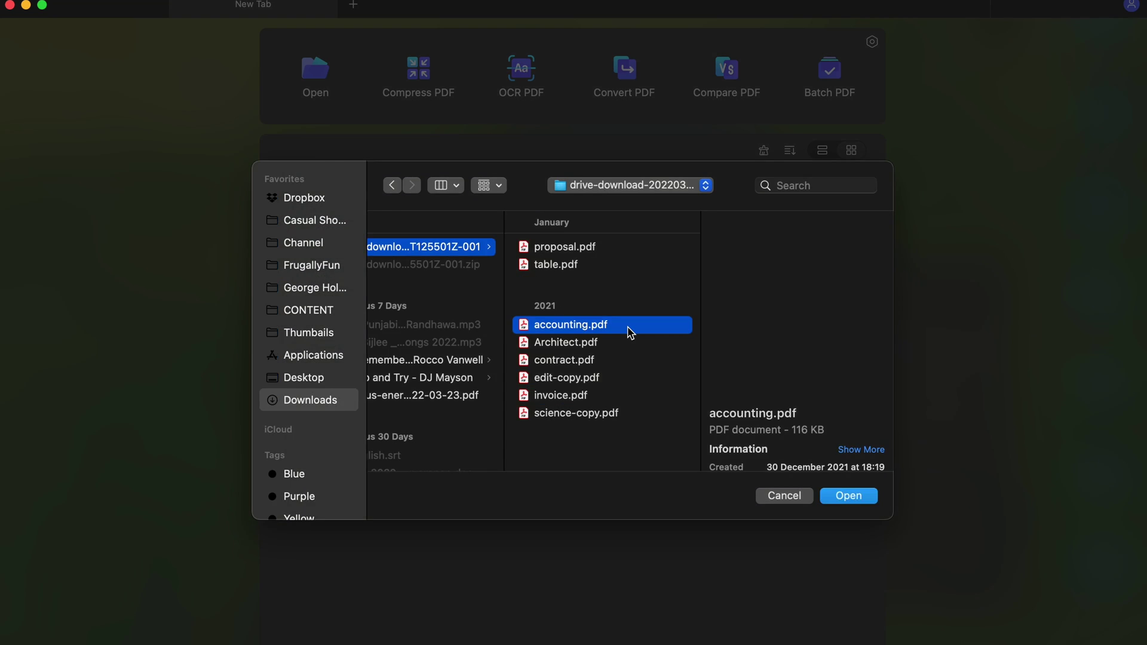
# Convert accounting.pdf to PowerPoint (.pptx) format.
pyautogui.doubleClick(629, 330)
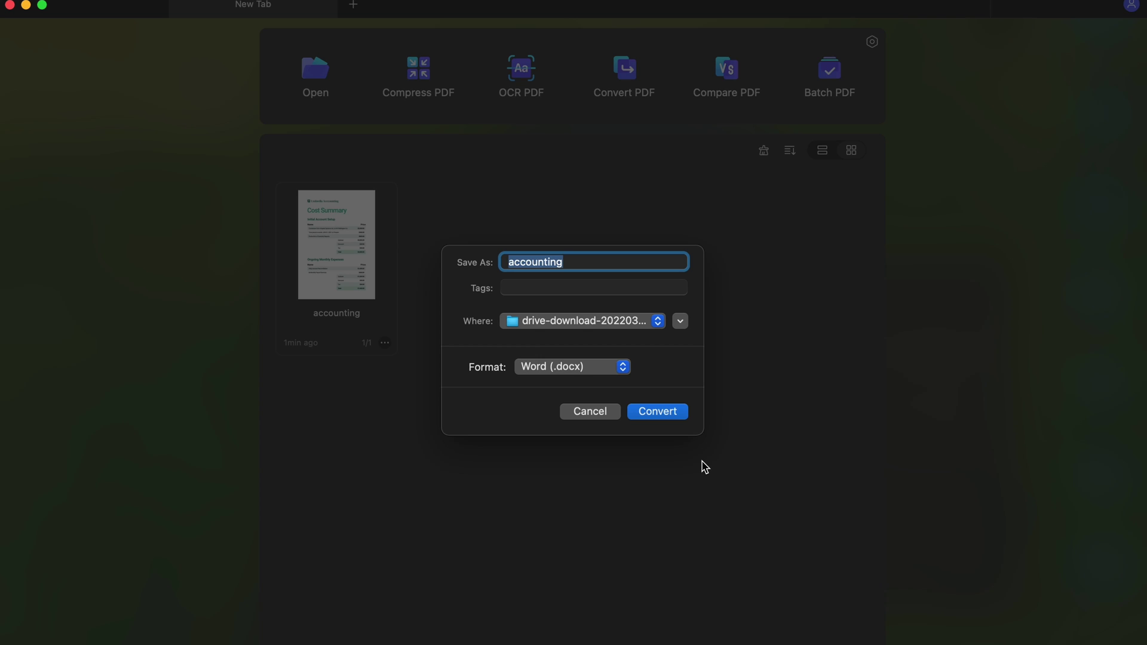
pyautogui.click(568, 371)
pyautogui.click(601, 402)
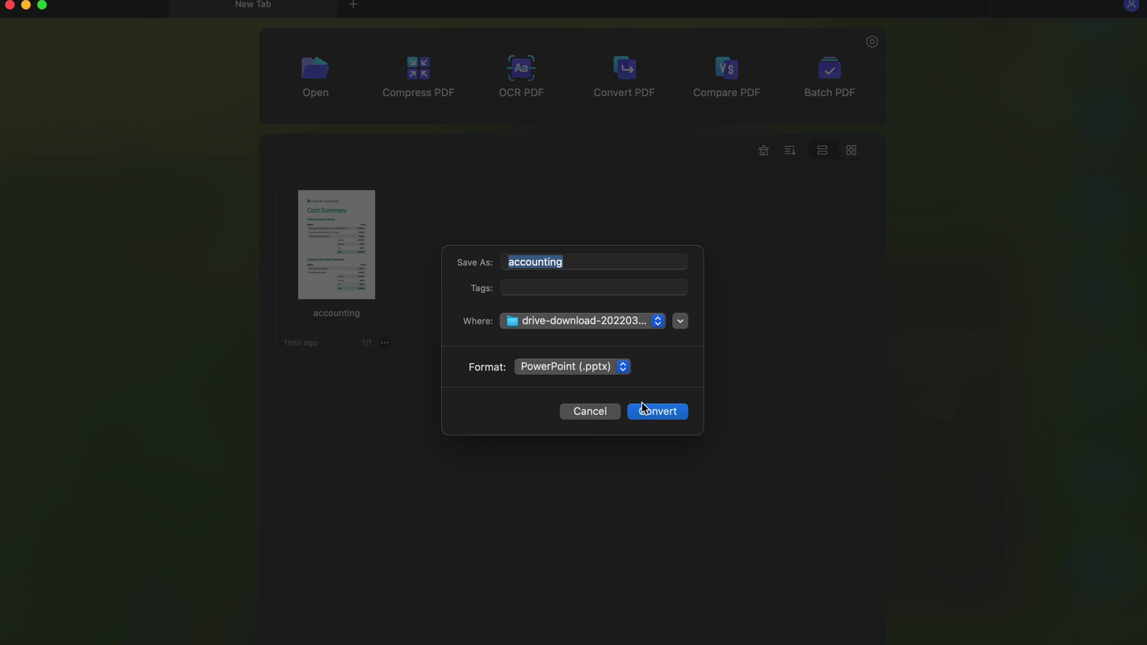
pyautogui.click(657, 411)
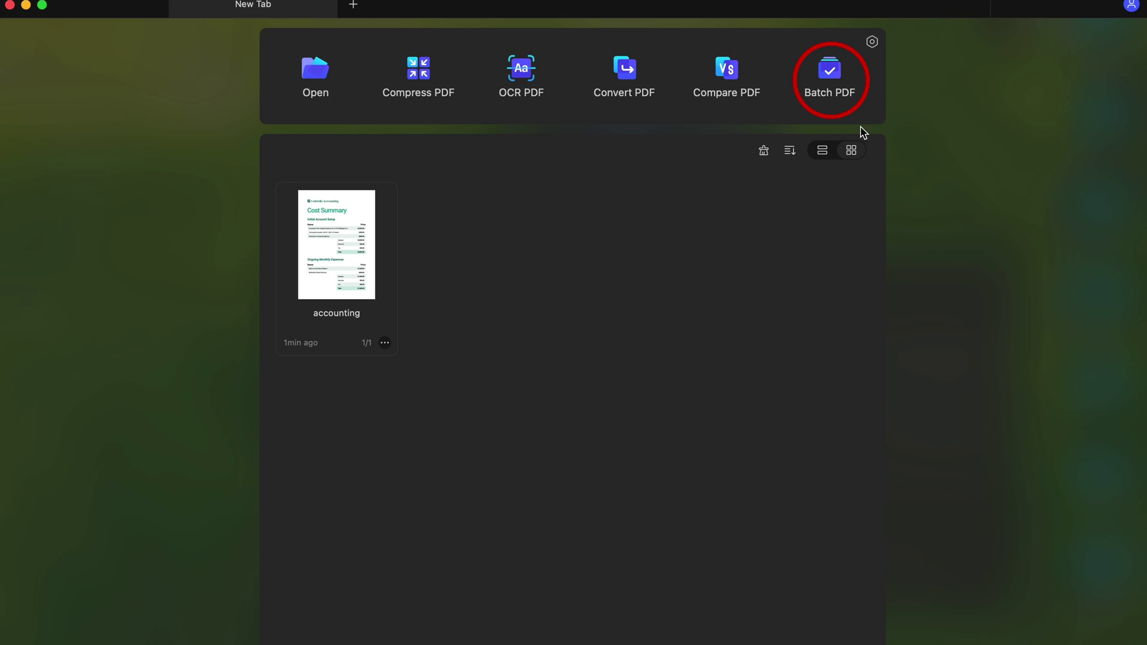
# Batch-convert the invoice, proposal, science-copy and table PDFs to PowerPoint (.pptx).
pyautogui.click(830, 74)
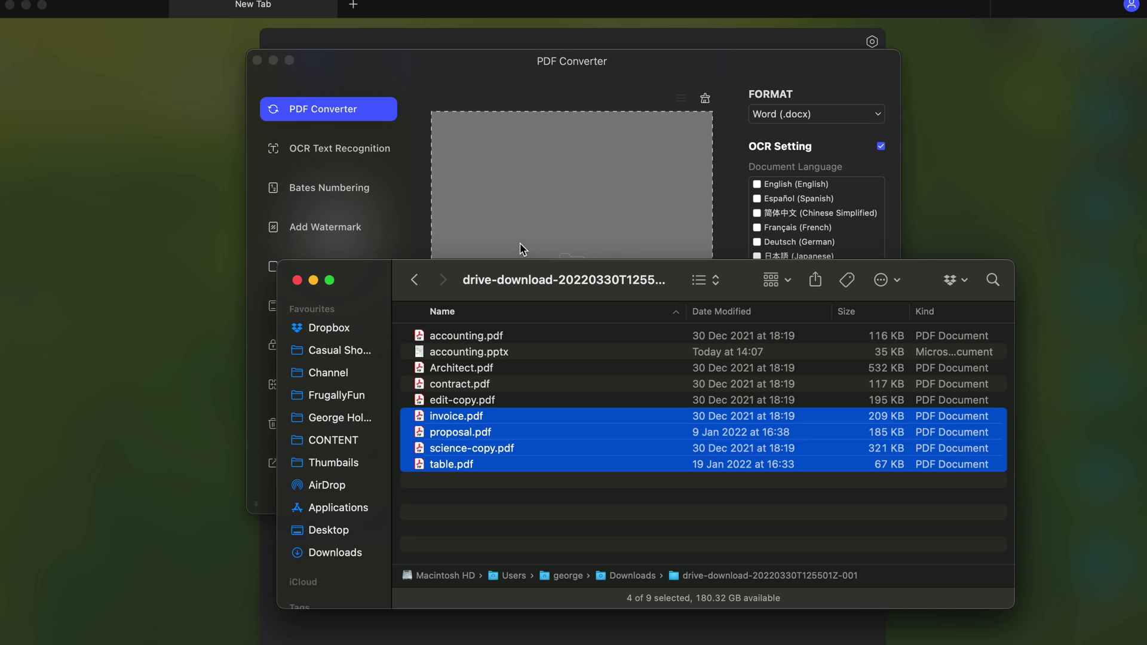
pyautogui.moveTo(520, 243); pyautogui.dragTo(520, 242)
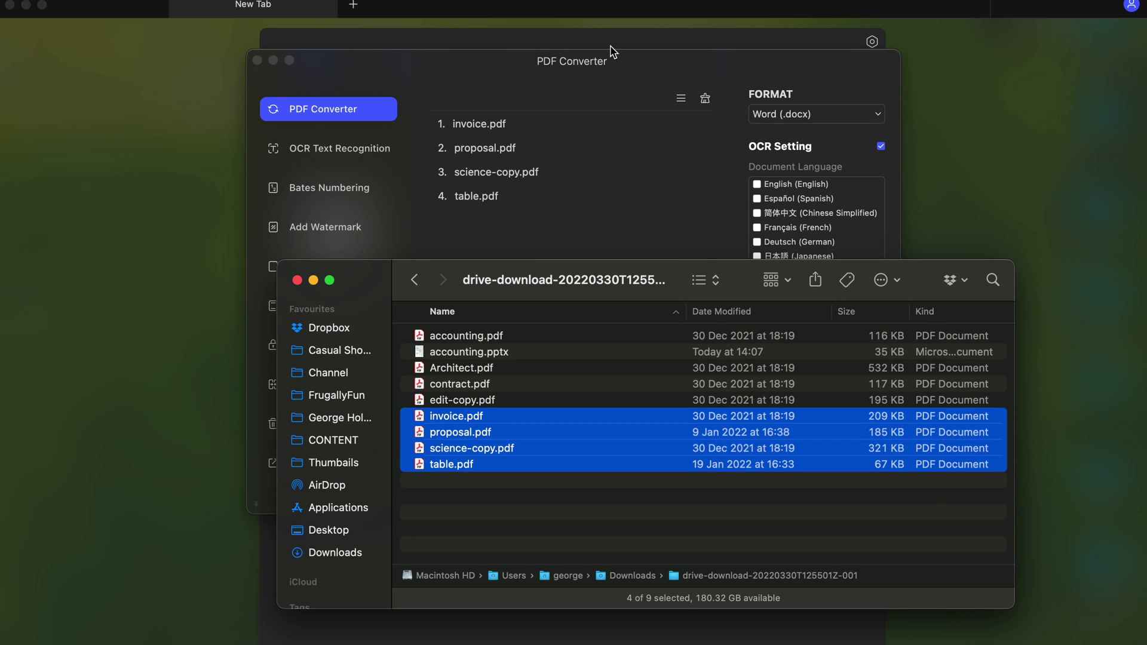
pyautogui.click(632, 87)
pyautogui.click(795, 123)
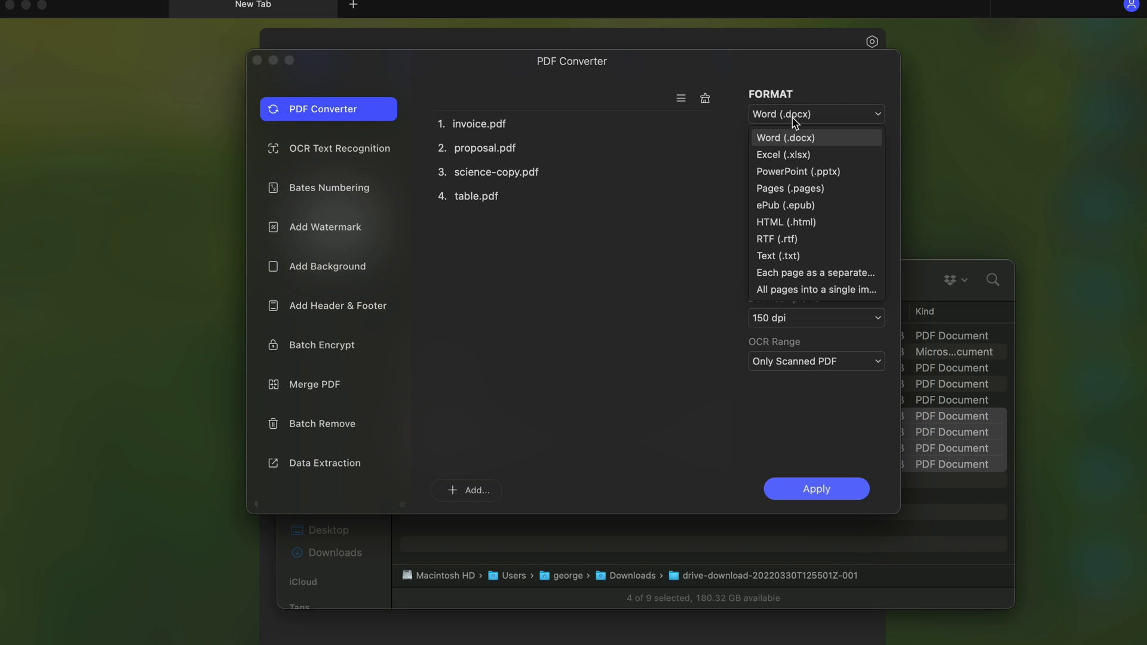
pyautogui.click(809, 171)
pyautogui.click(818, 489)
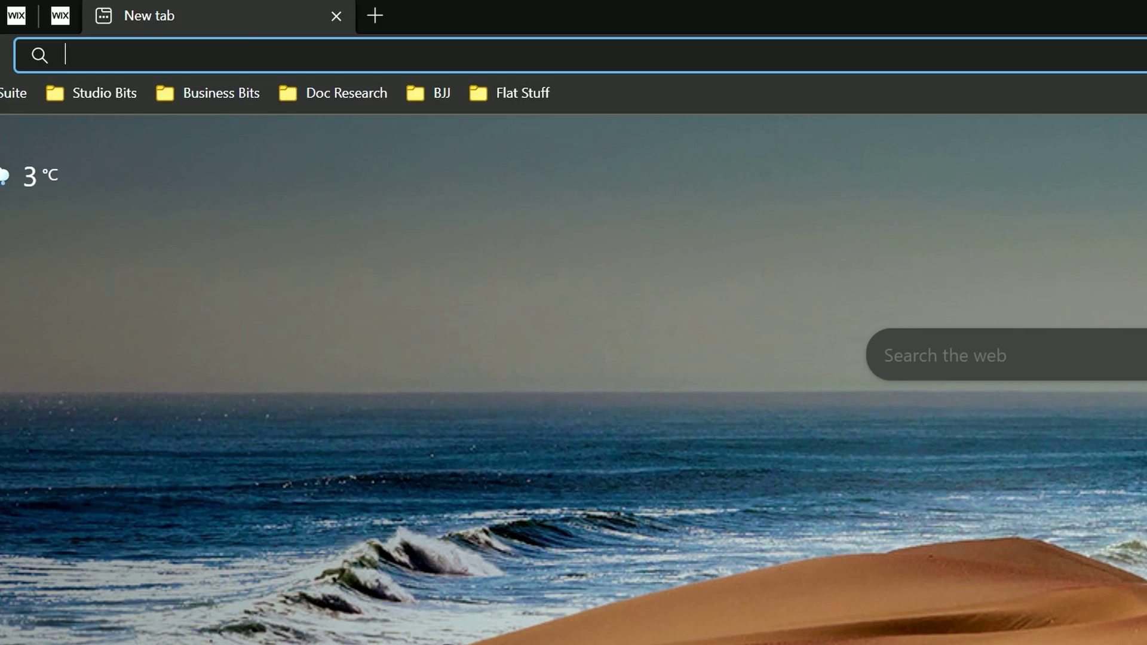
pyautogui.write('hipdf.com')
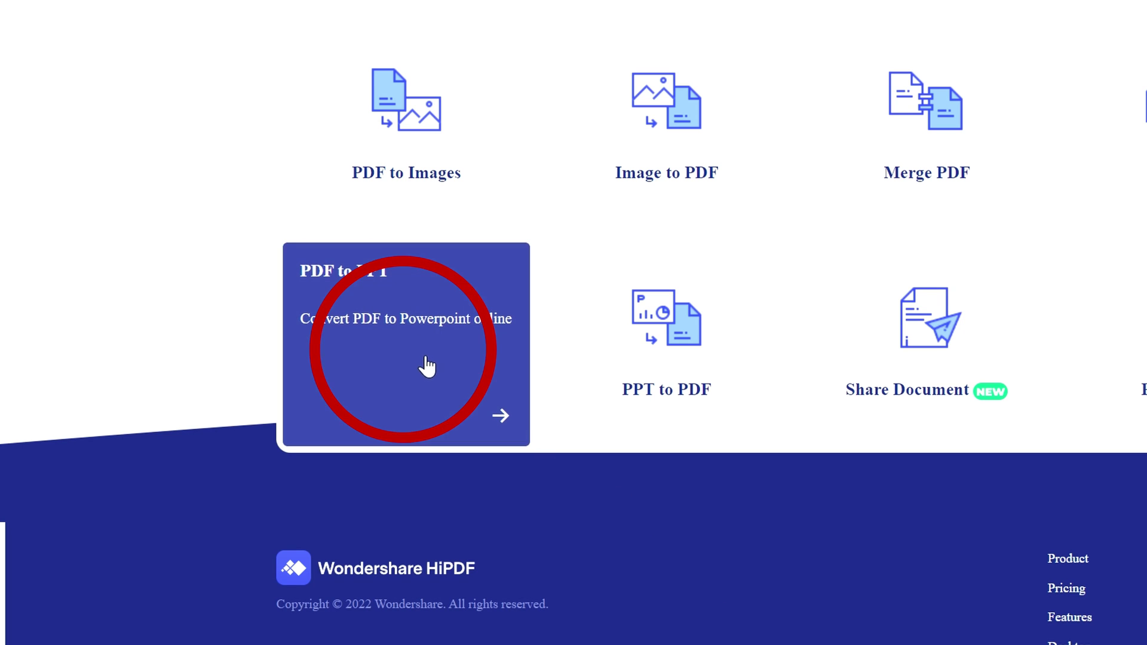
# Convert Logistics.pdf with HiPDF's PDF to PPT tool and download the PowerPoint file.
pyautogui.click(402, 359)
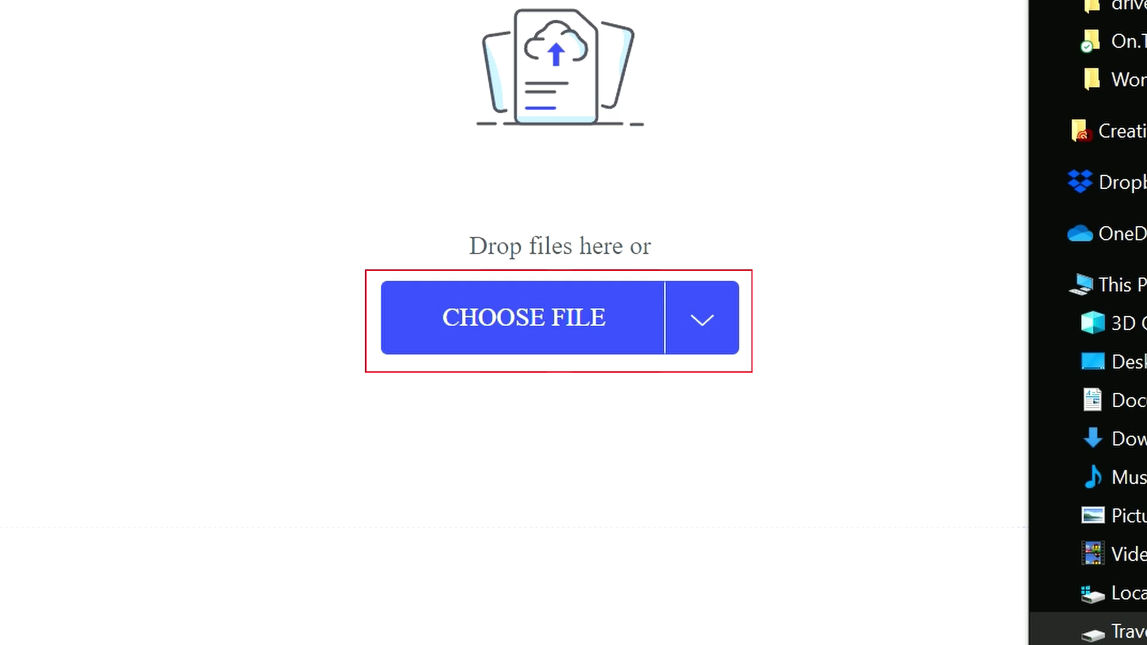
pyautogui.moveTo(1136, 316); pyautogui.dragTo(505, 328)
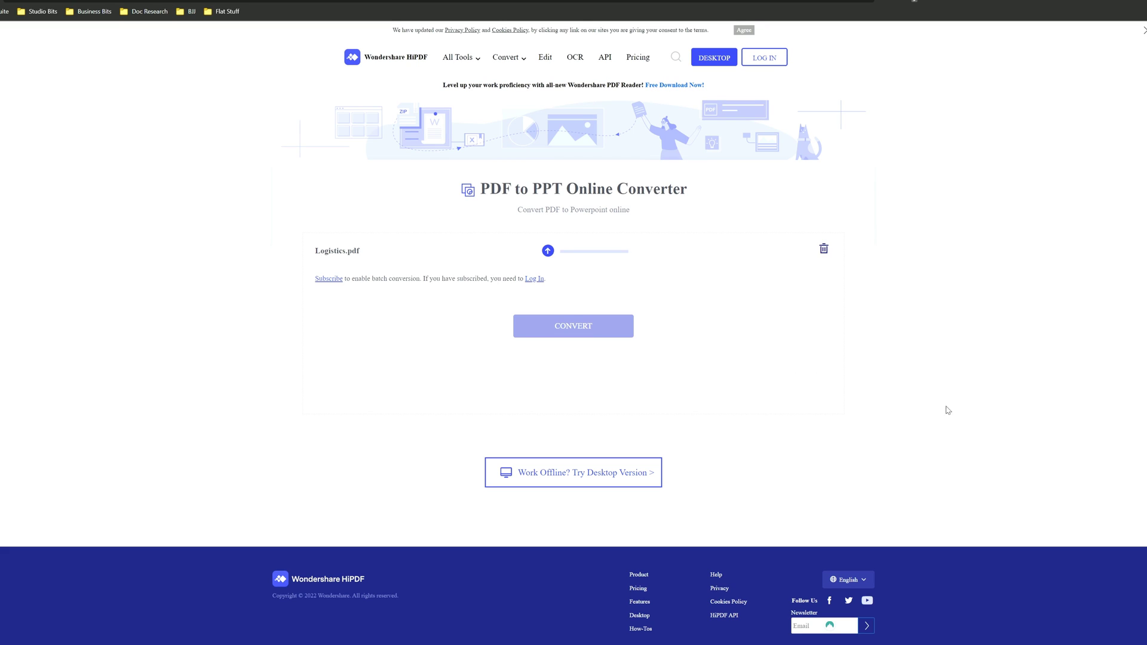
pyautogui.click(630, 326)
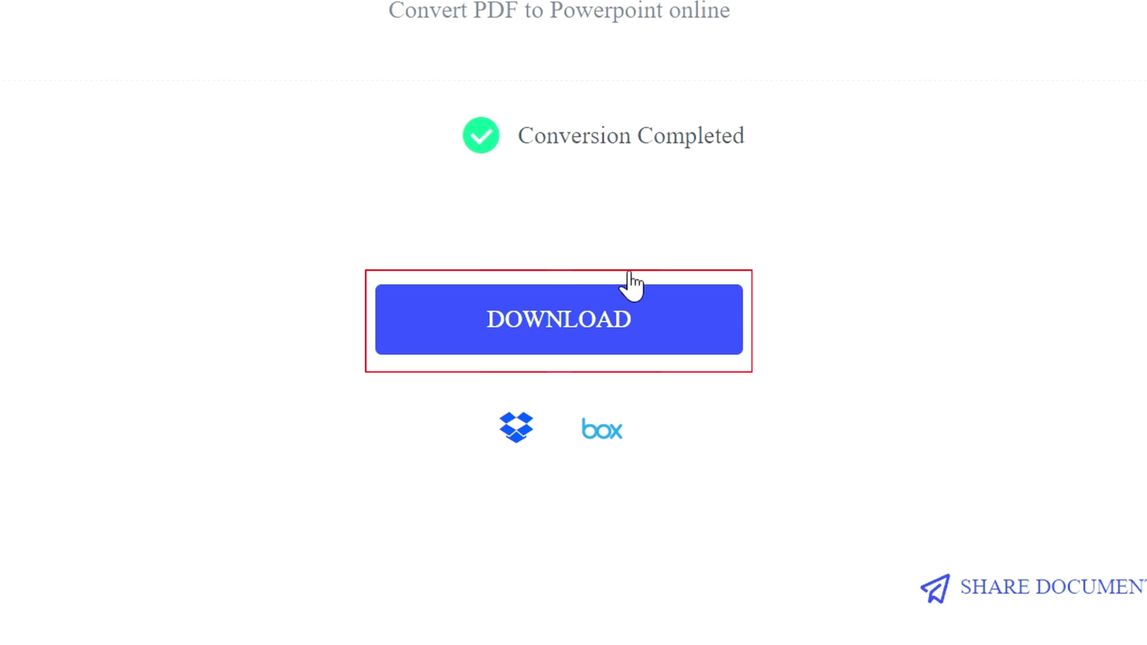
pyautogui.click(566, 310)
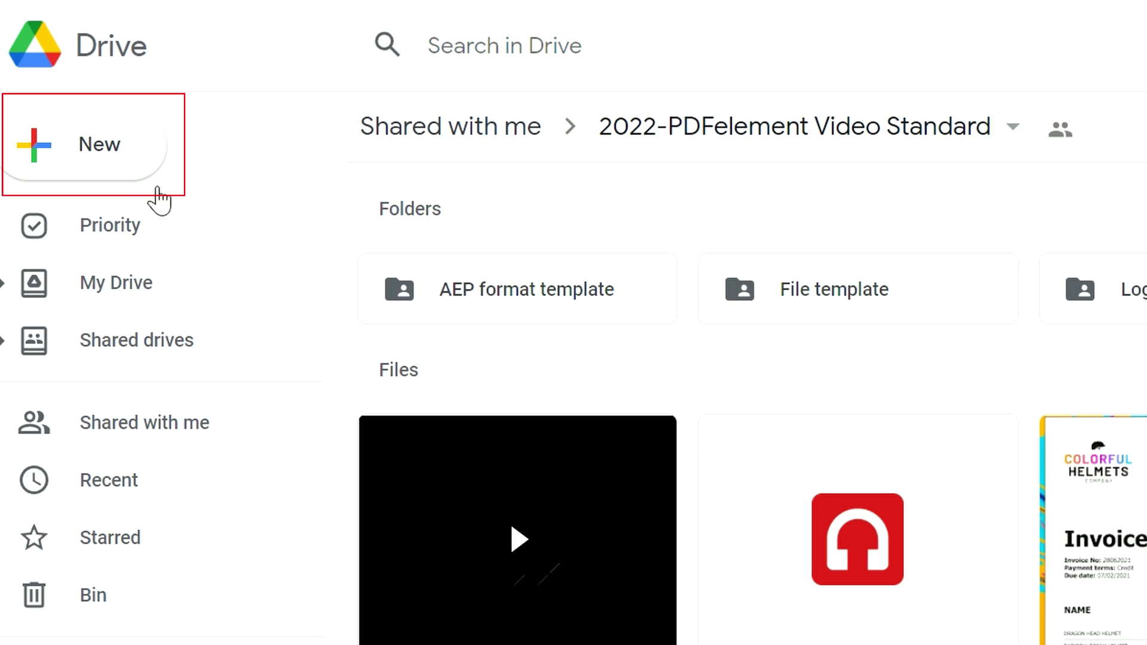
# Upload invoice.pptx to the 2022-PDFelement Video Standard folder and open it with Google Slides.
pyautogui.click(158, 201)
pyautogui.click(248, 253)
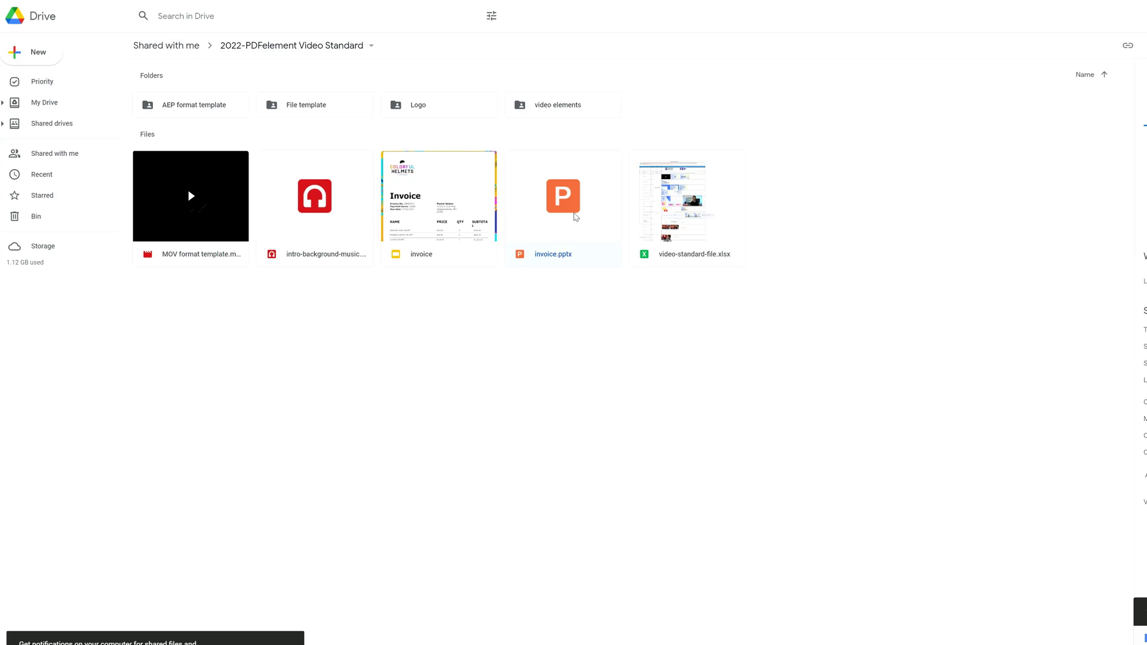
pyautogui.rightClick(575, 217)
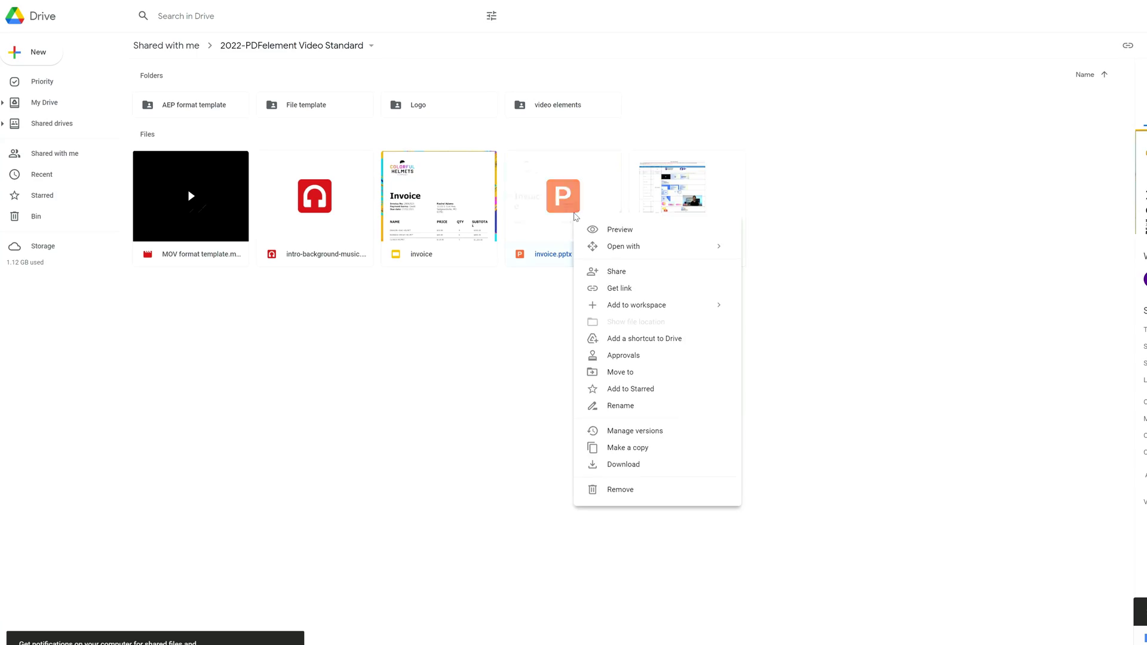
pyautogui.moveTo(646, 250)
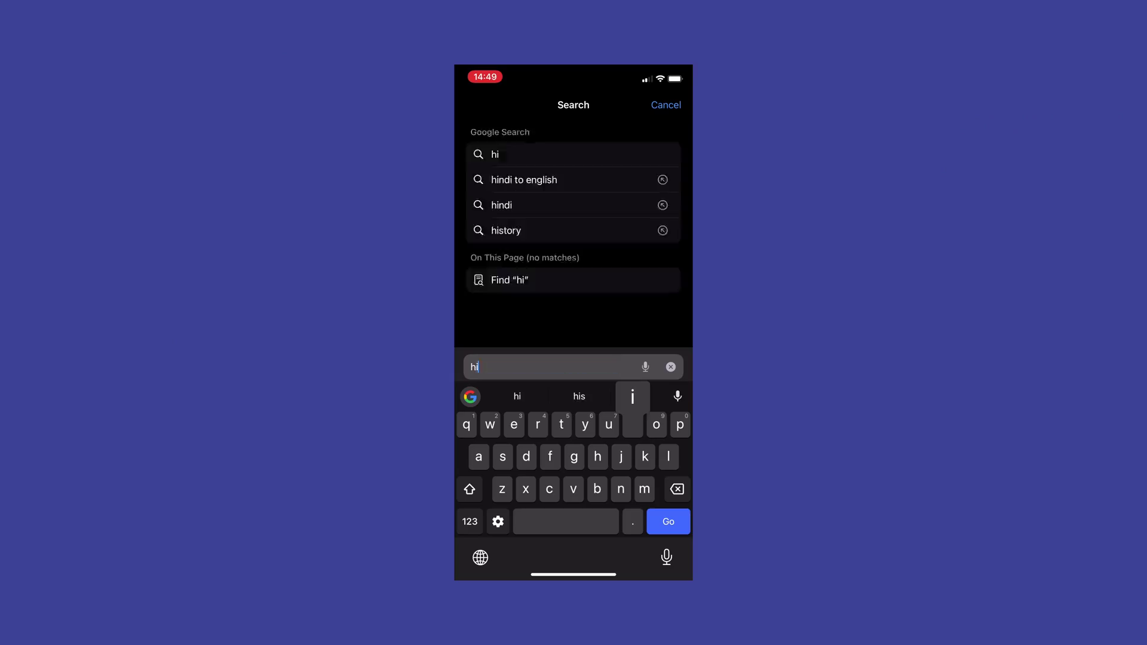
# On the phone, upload a PDF to hipdf.com's PDF to PPT converter and start converting.
pyautogui.write('ipdf.com')
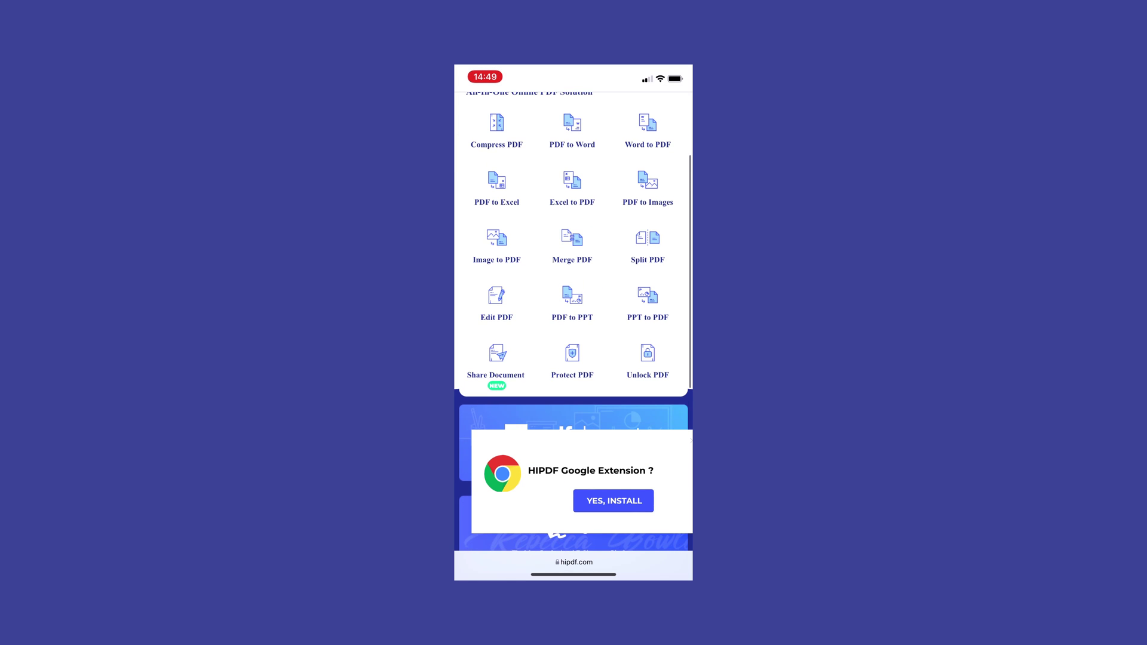
pyautogui.scroll(-1, 573, 269)
pyautogui.click(572, 251)
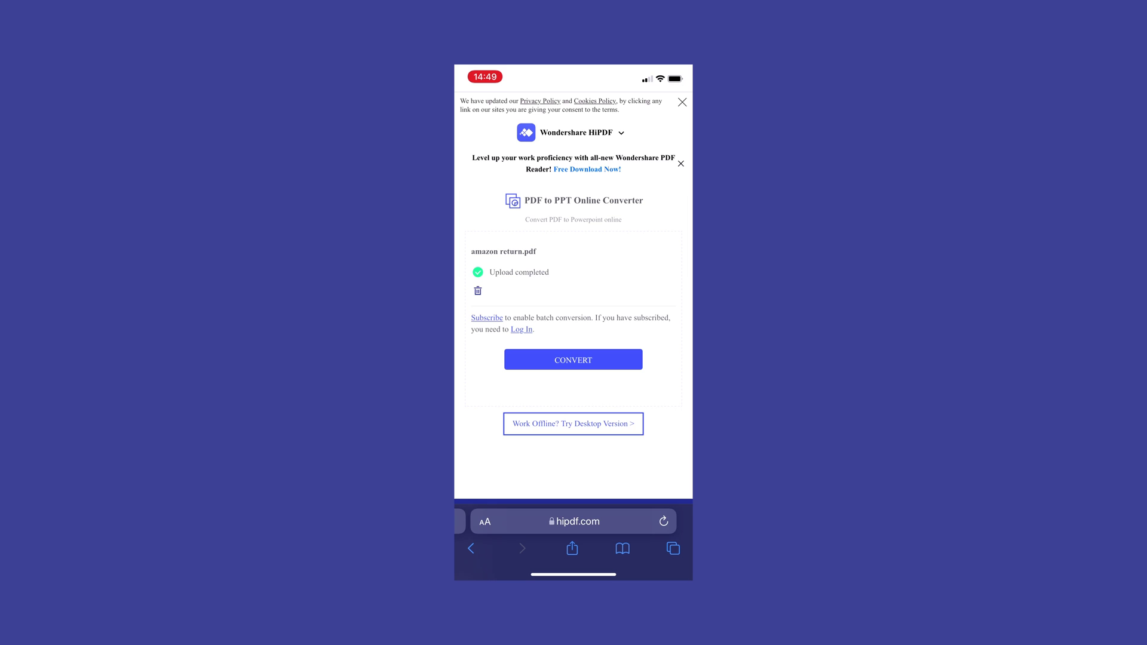
pyautogui.click(573, 358)
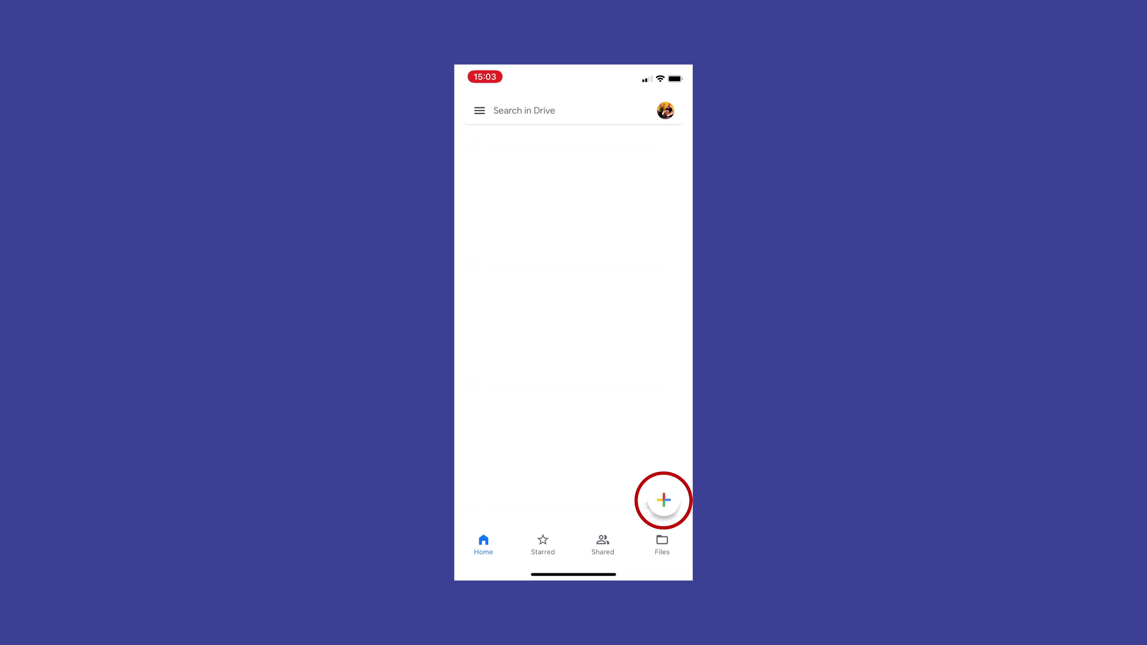
# Upload amazon return.pptx to Google Drive from the phone.
pyautogui.click(663, 500)
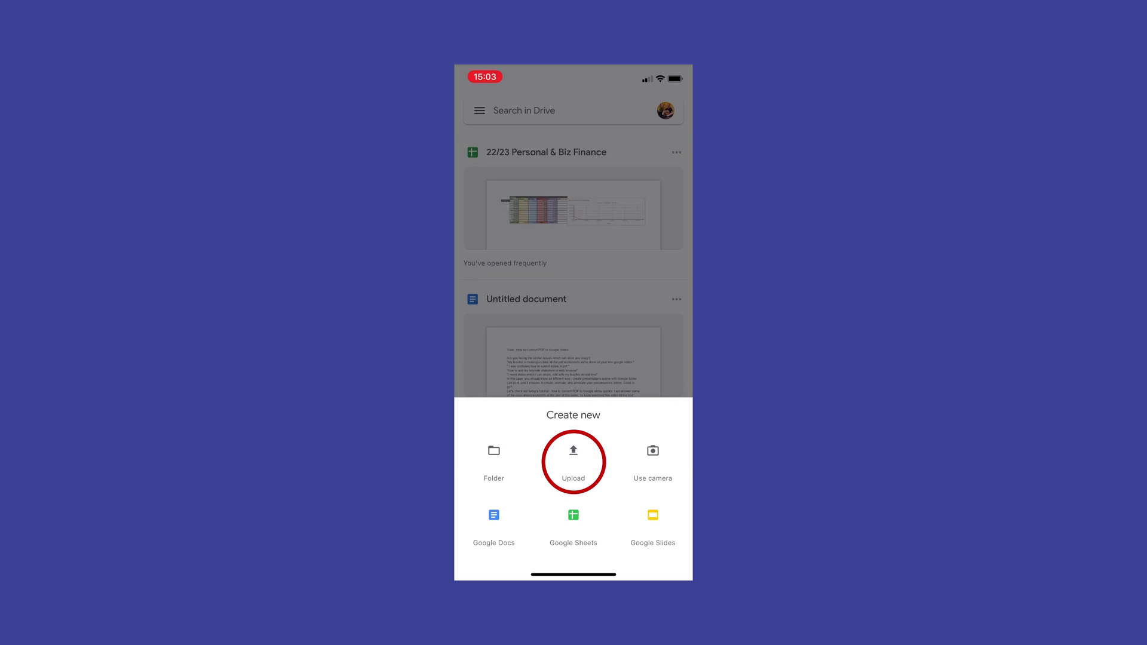
pyautogui.click(574, 457)
pyautogui.click(665, 105)
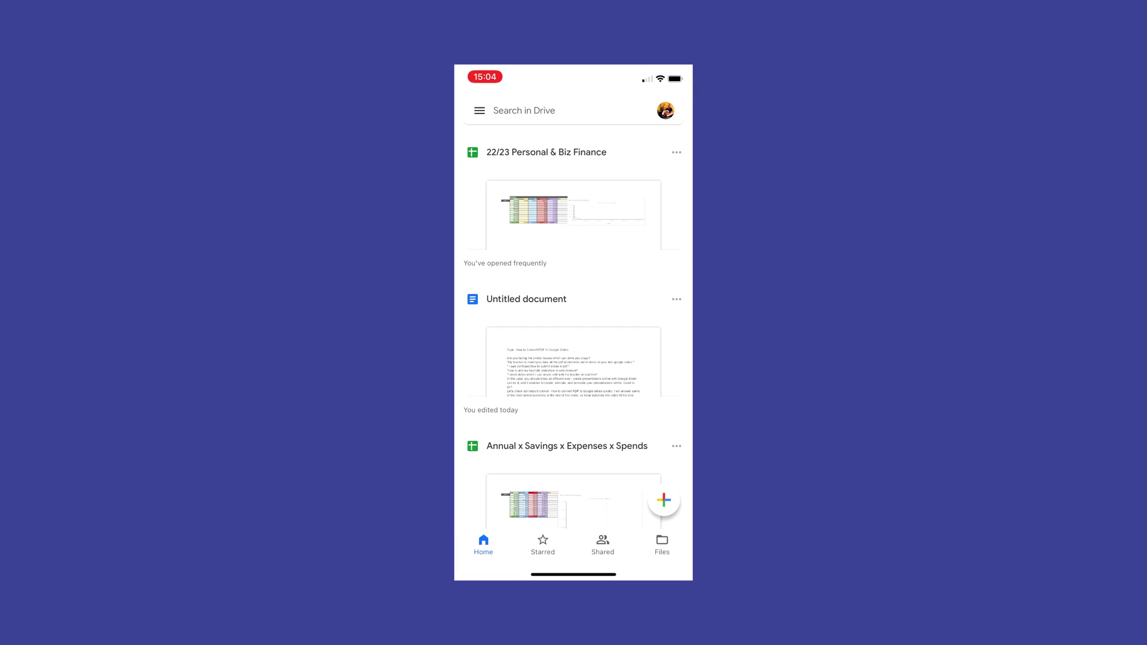
pyautogui.moveTo(597, 575); pyautogui.dragTo(478, 574)
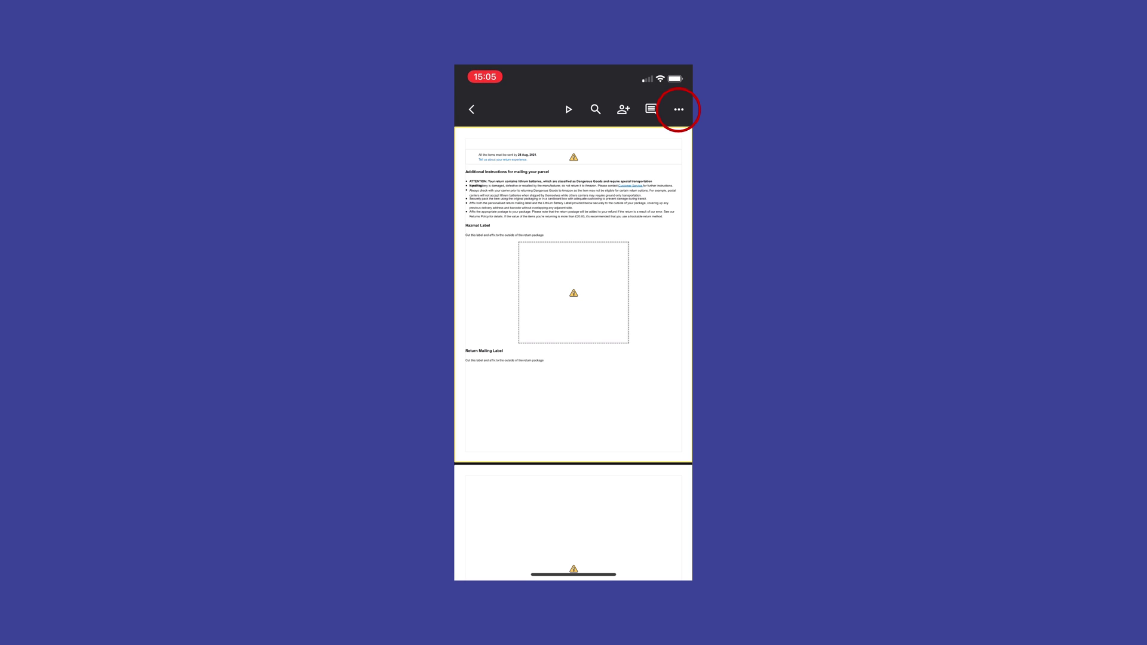
# Save amazon return.pptx as a Google Slides file via Share and export.
pyautogui.click(679, 109)
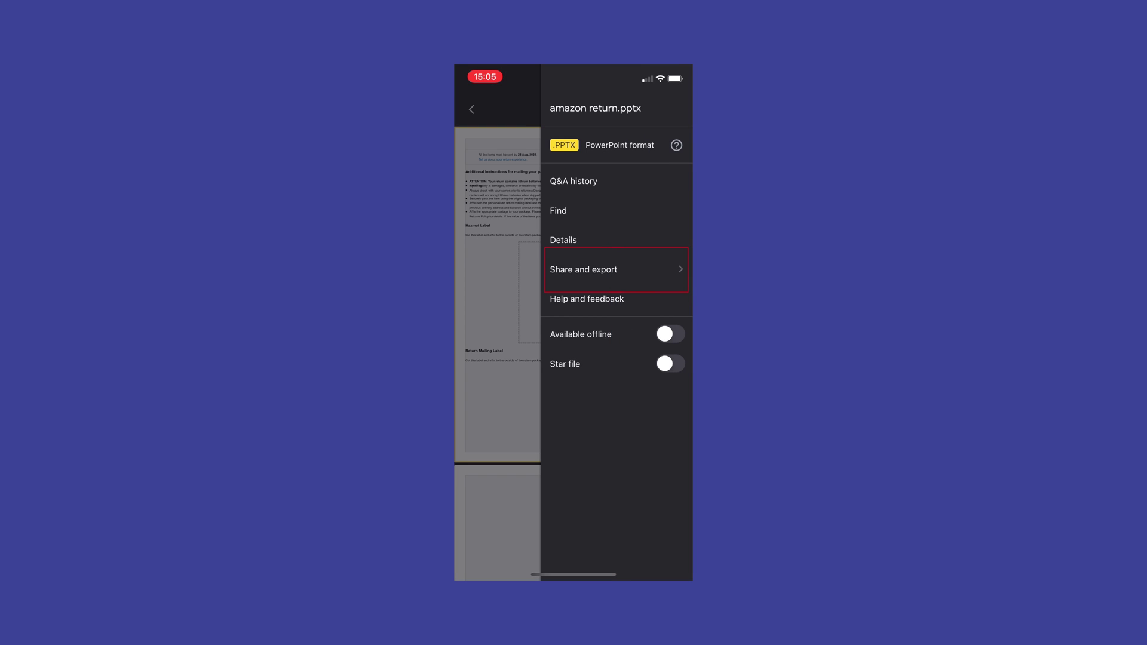
pyautogui.click(615, 270)
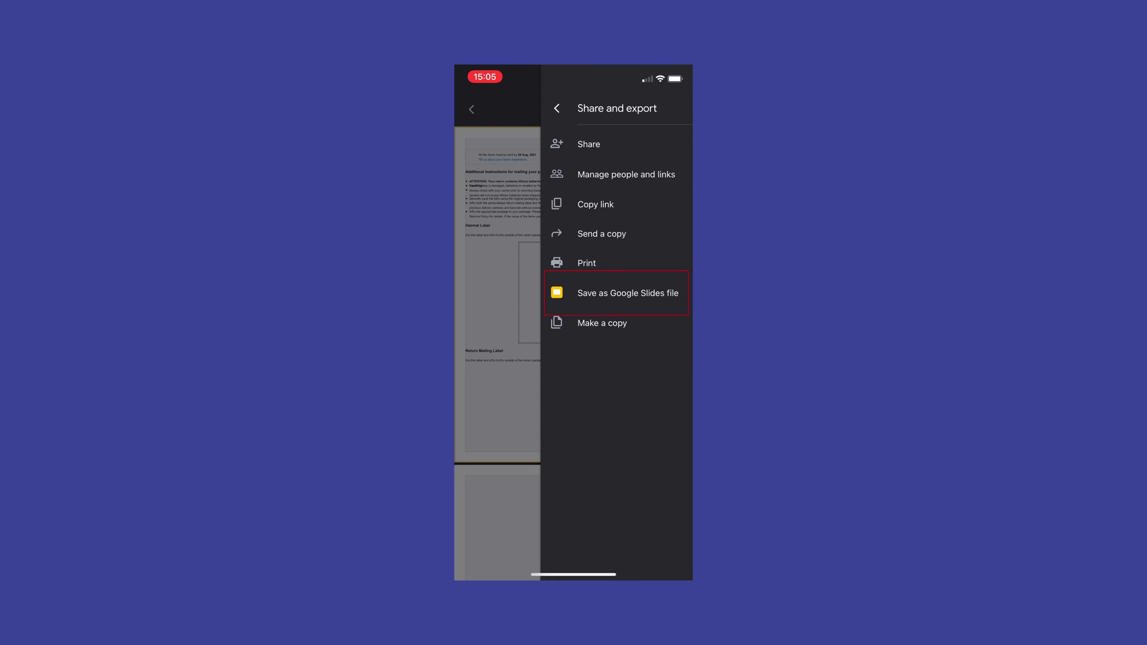
pyautogui.click(628, 292)
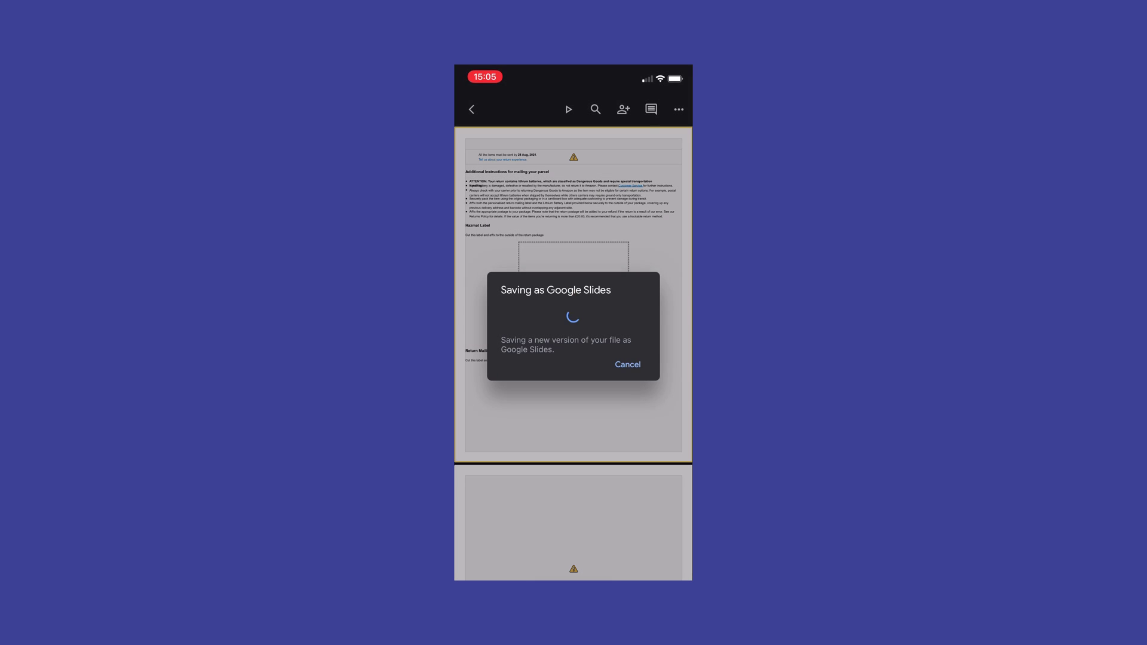